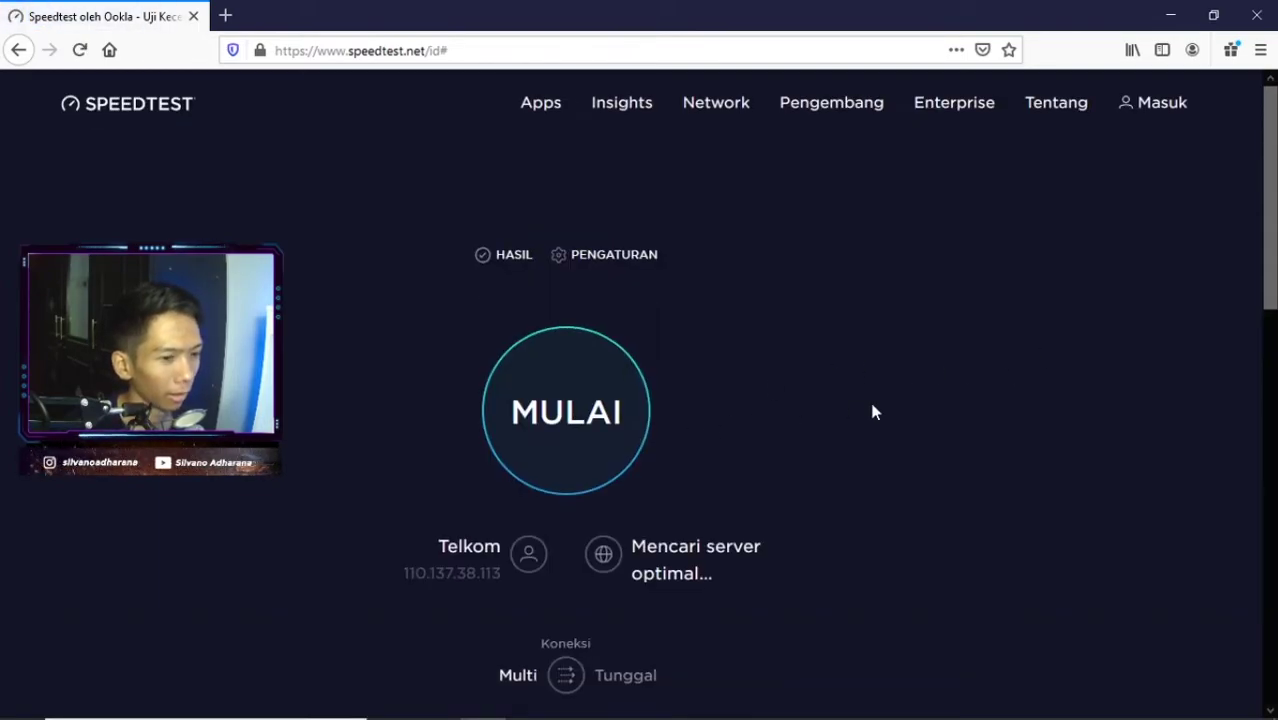
Step: Run an internet speed test using the Biznet Networks server in Jakarta
scroll(870, 405, "down", 2)
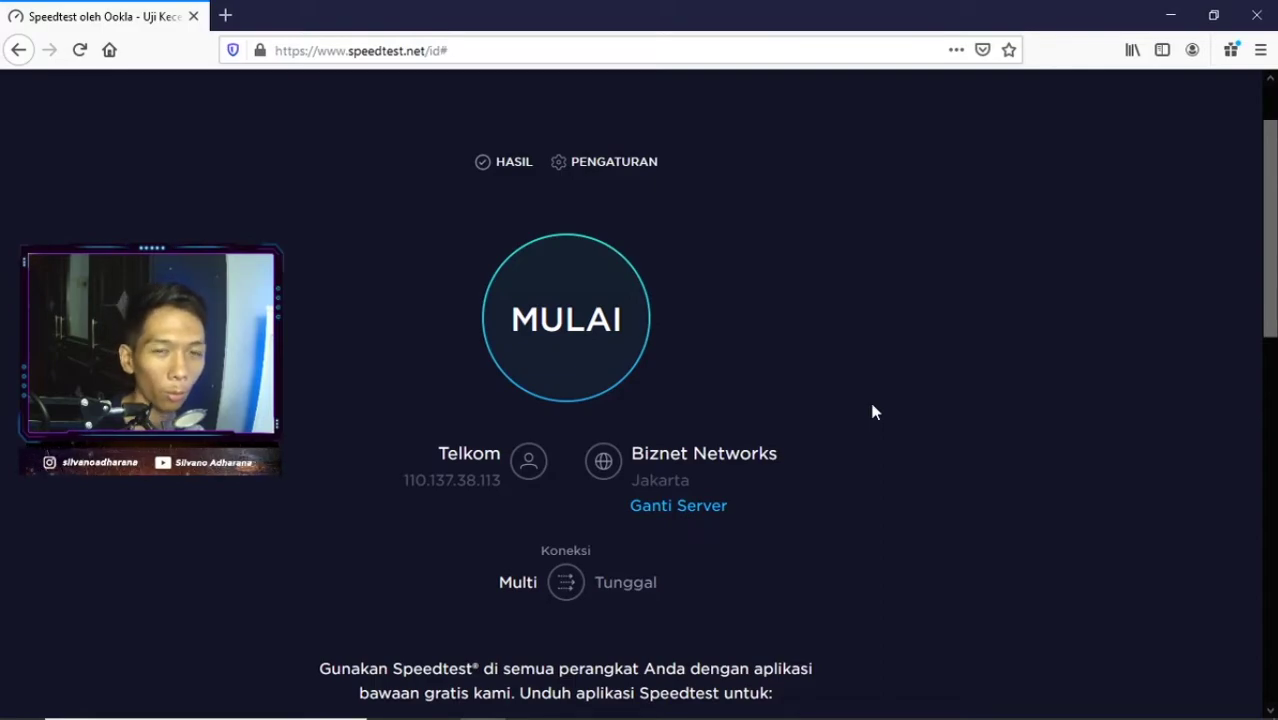
left_click(645, 352)
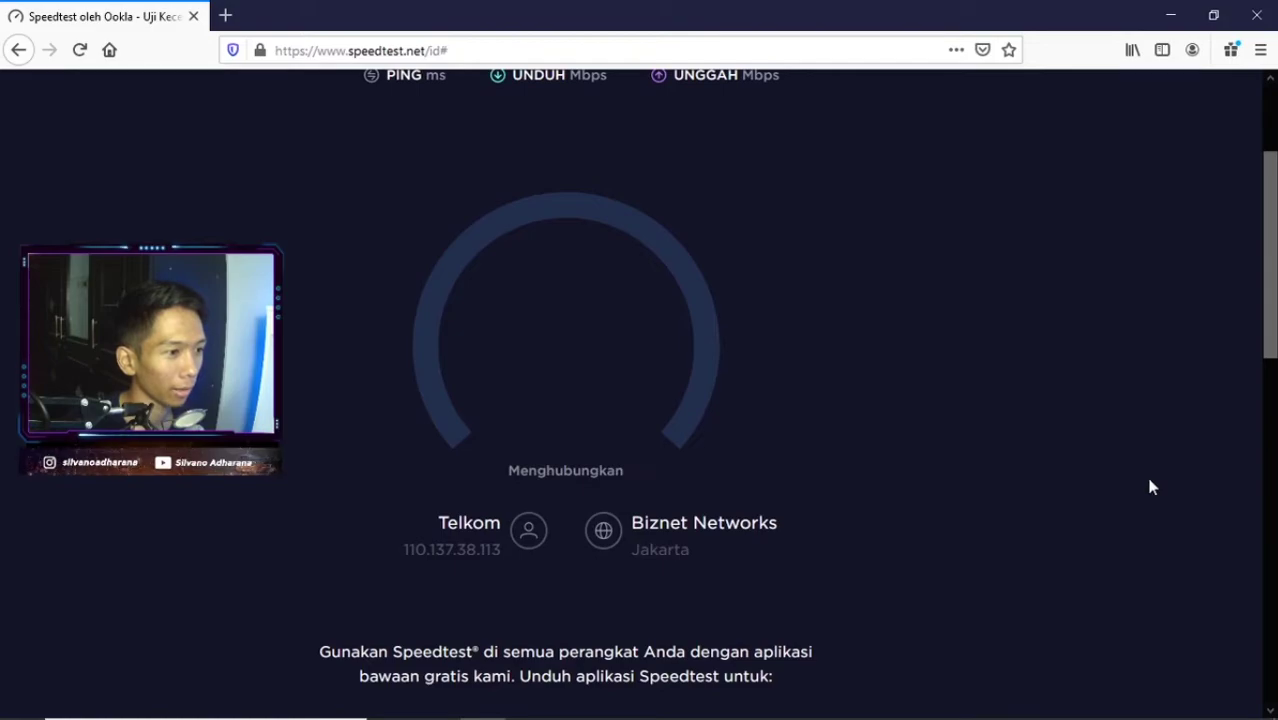
scroll(1150, 487, "up", 2)
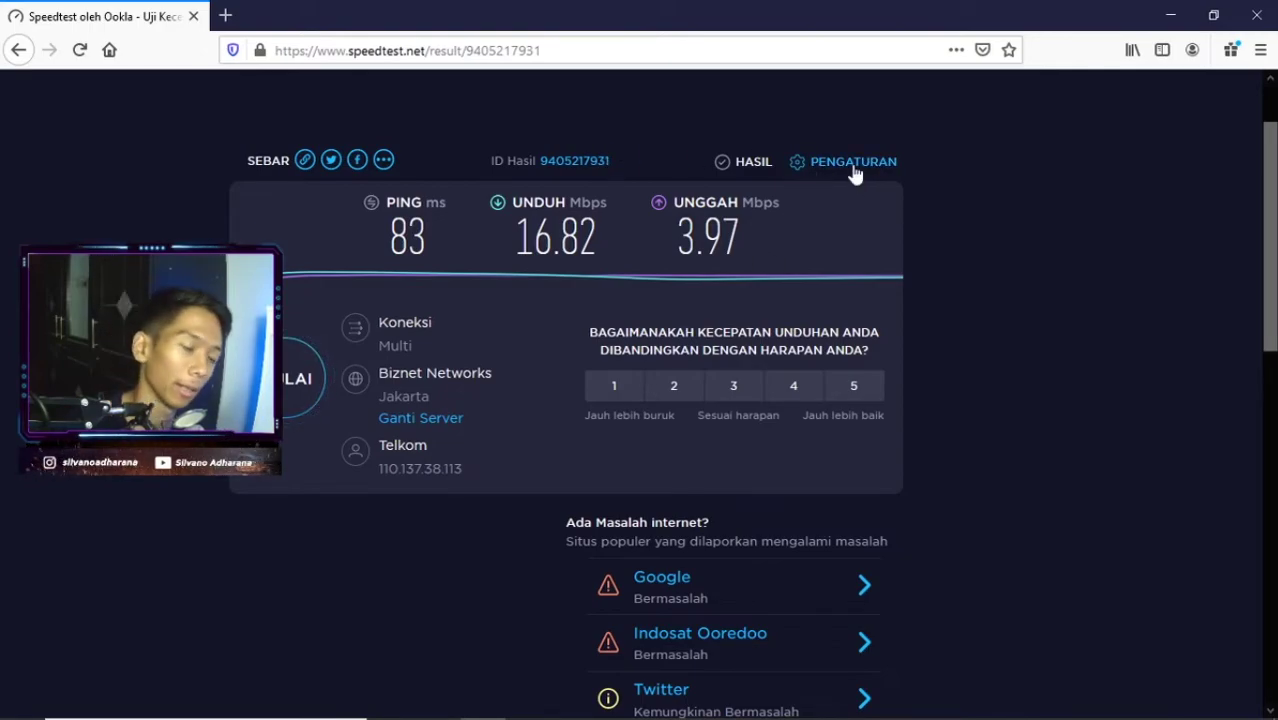
Step: Switch to OBS and open its settings window, moving it so the category list is unobstructed
key("alt+Tab")
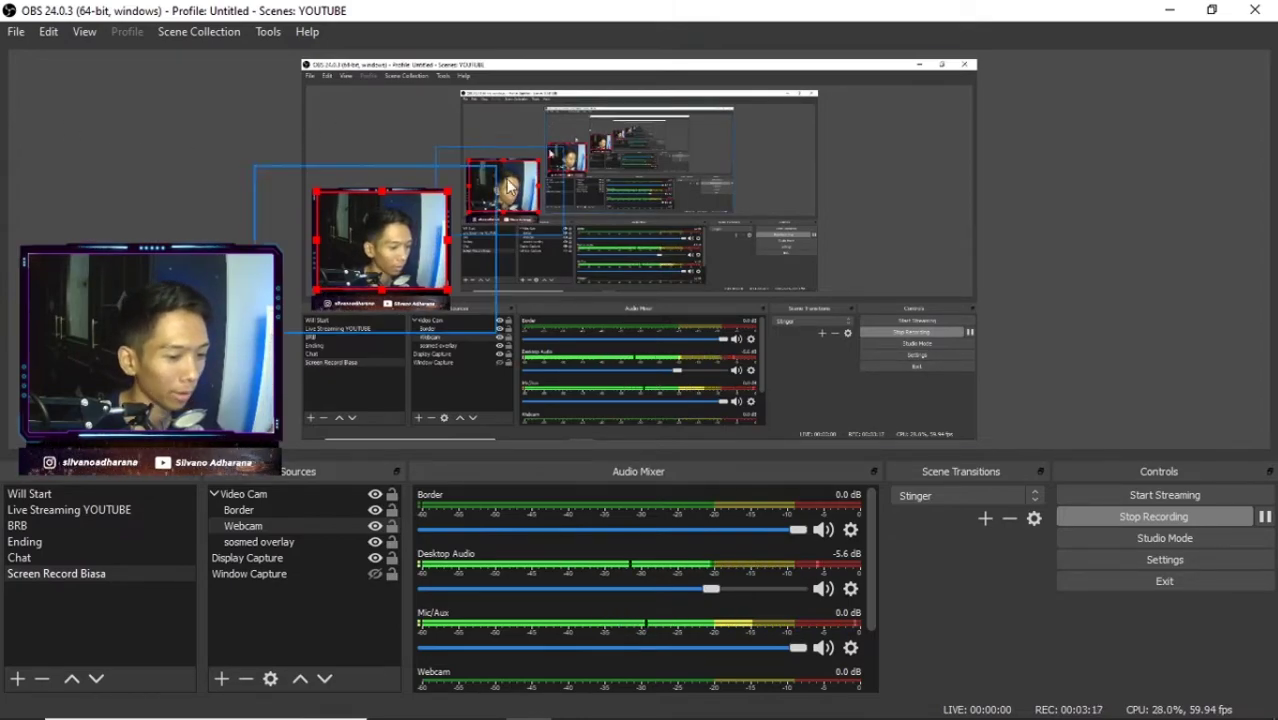
left_click(1081, 266)
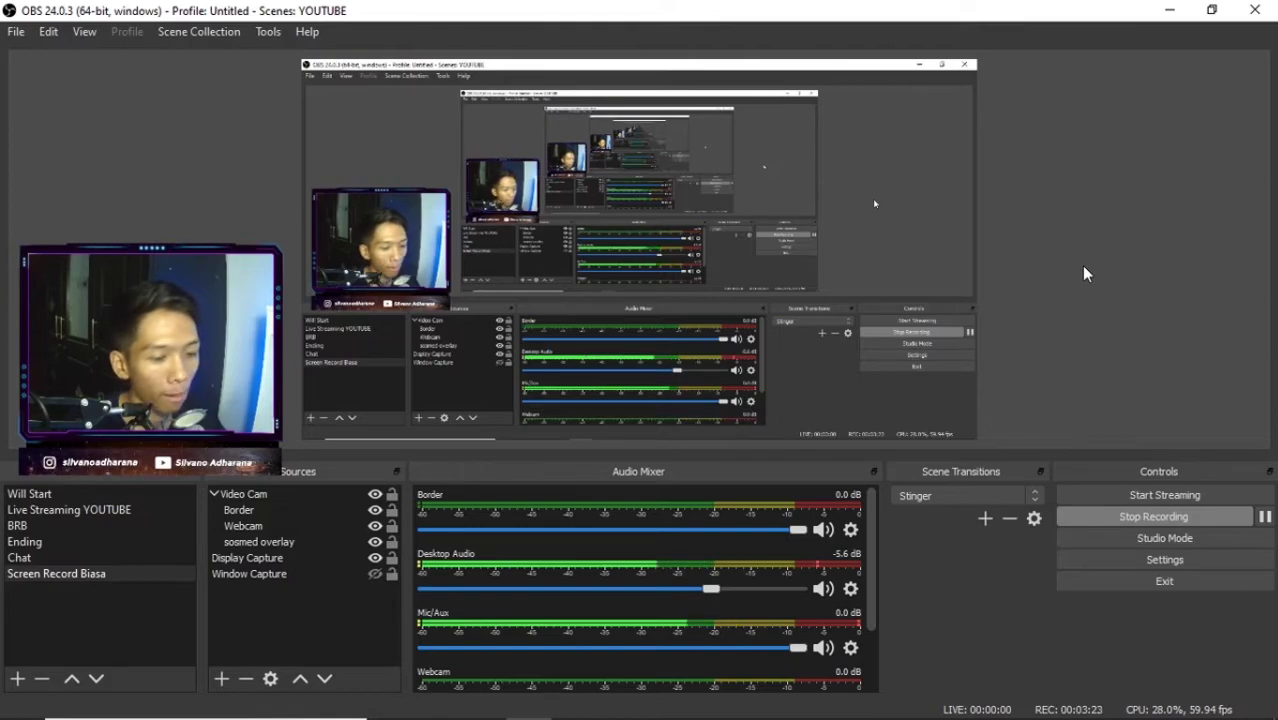
left_click(1108, 550)
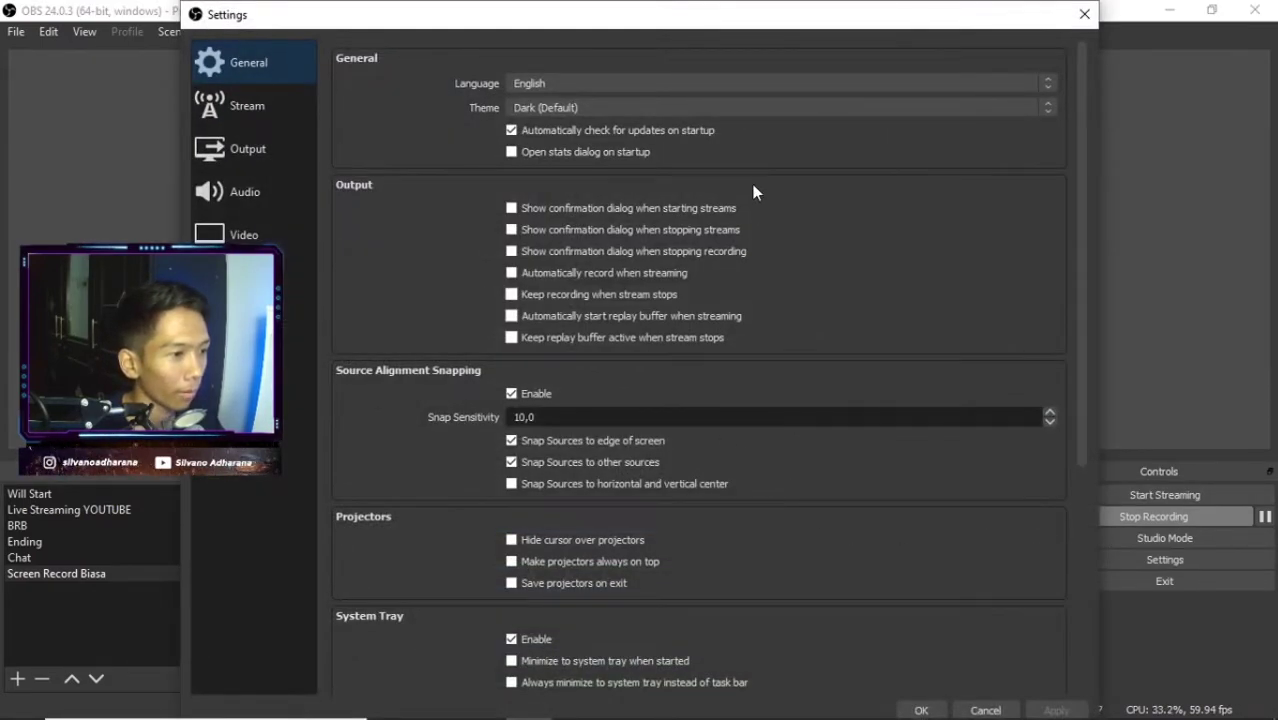
left_click_drag(679, 17, 797, 17)
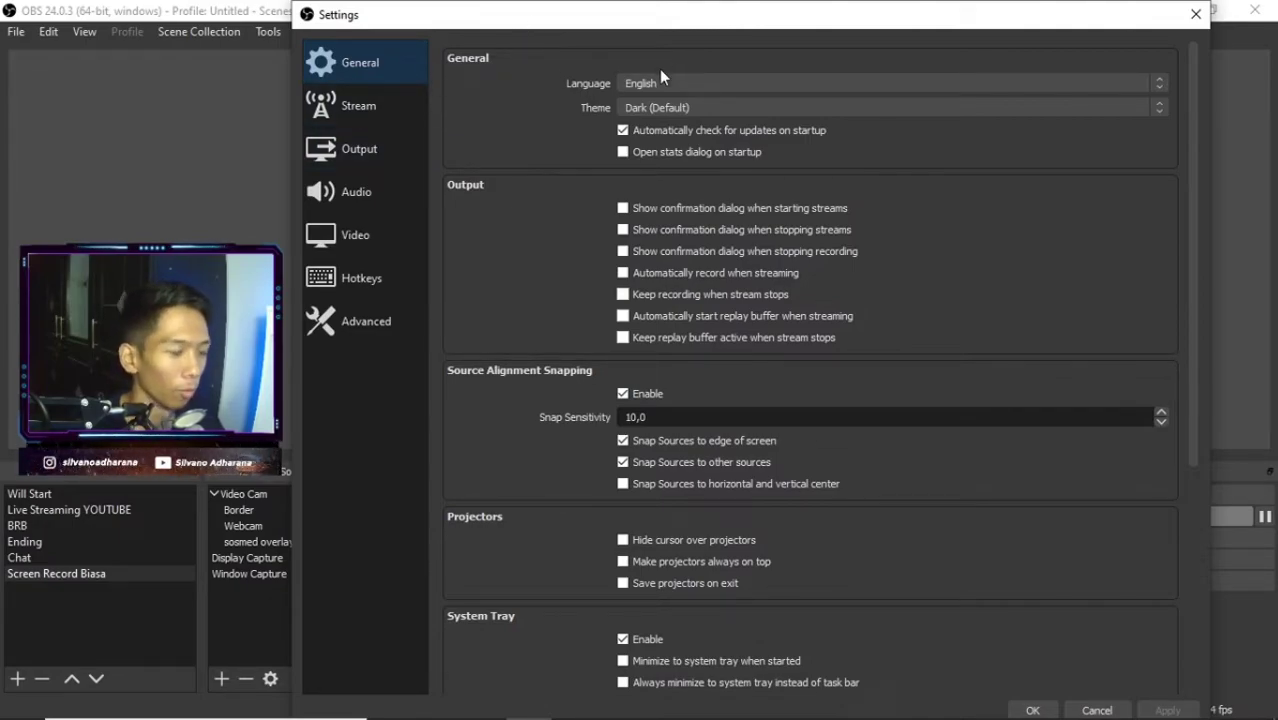
Step: Paste the YouTube stream key into the stream settings, replacing the existing key
left_click(391, 106)
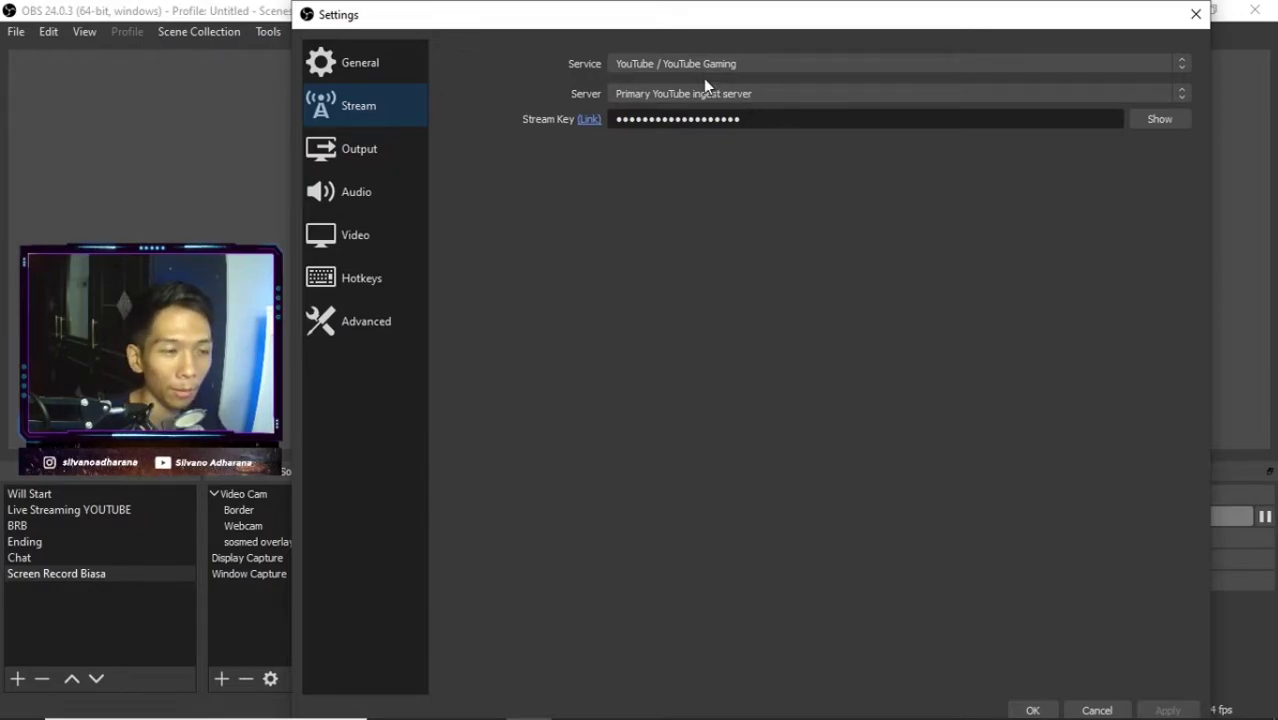
left_click_drag(760, 119, 517, 156)
key("ctrl+v")
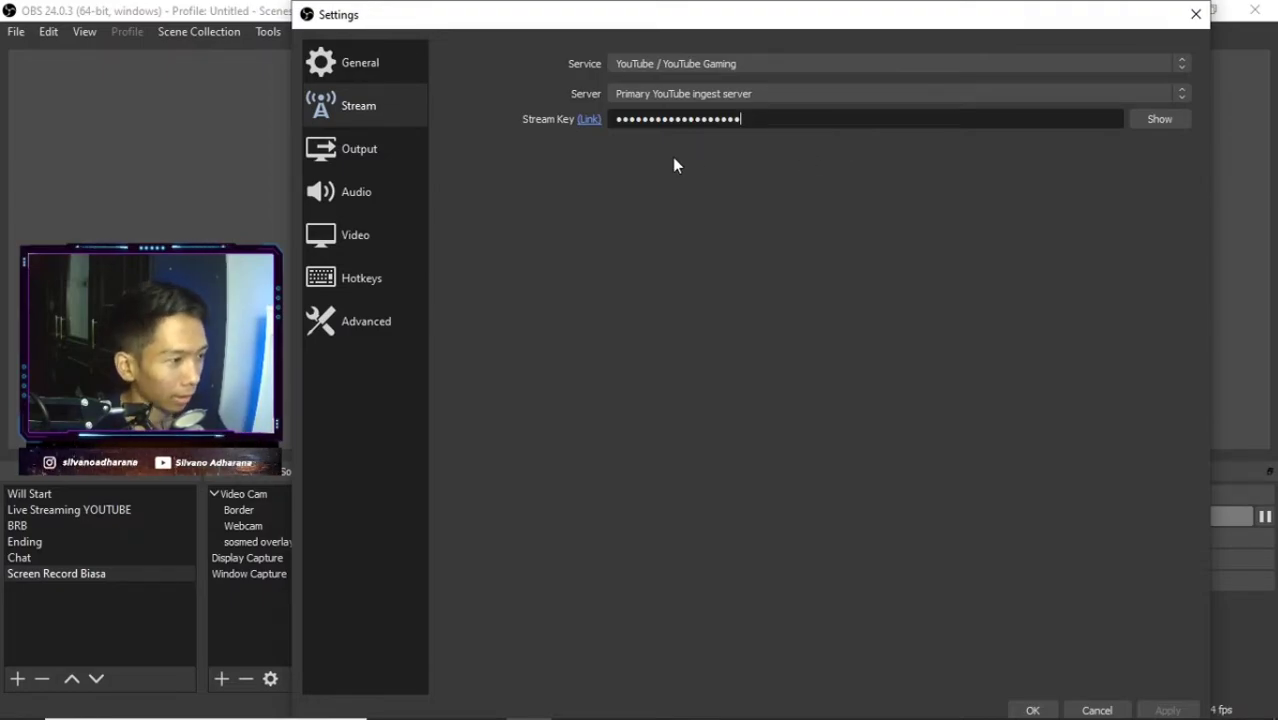
Step: In the streaming output settings, choose the blank encoder preset and the Balanced quality preset
left_click(378, 149)
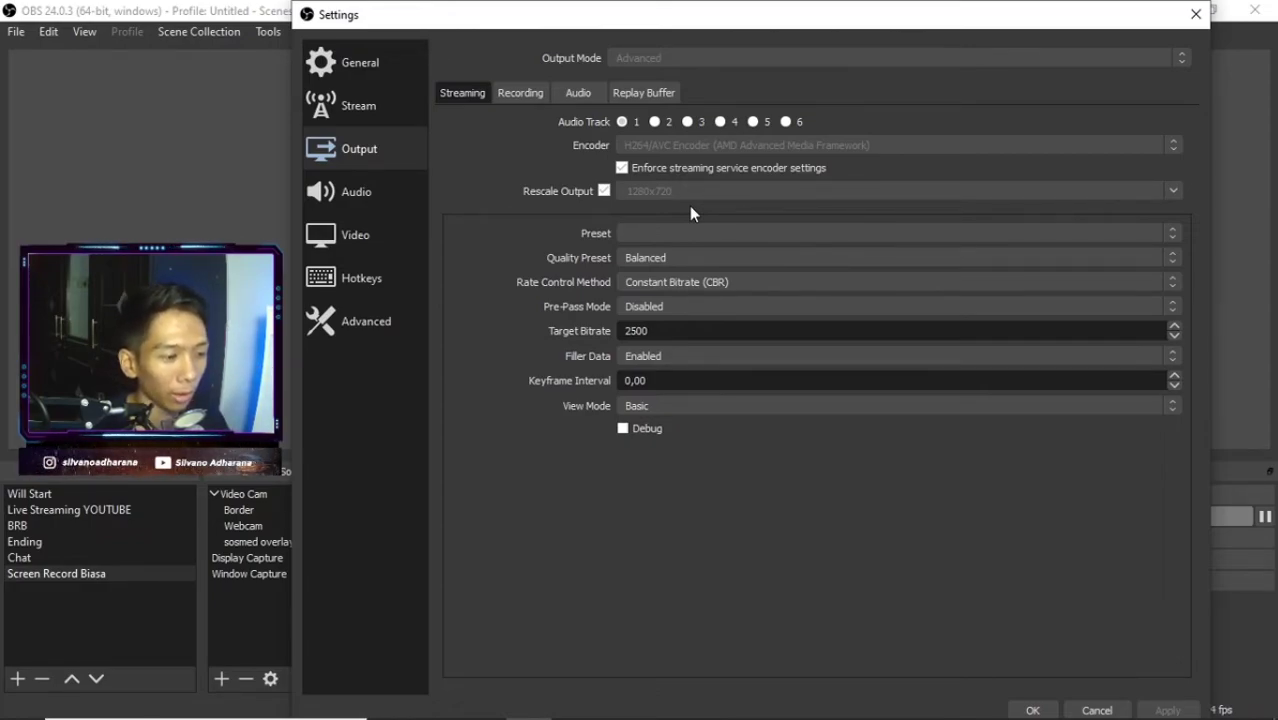
left_click(1175, 234)
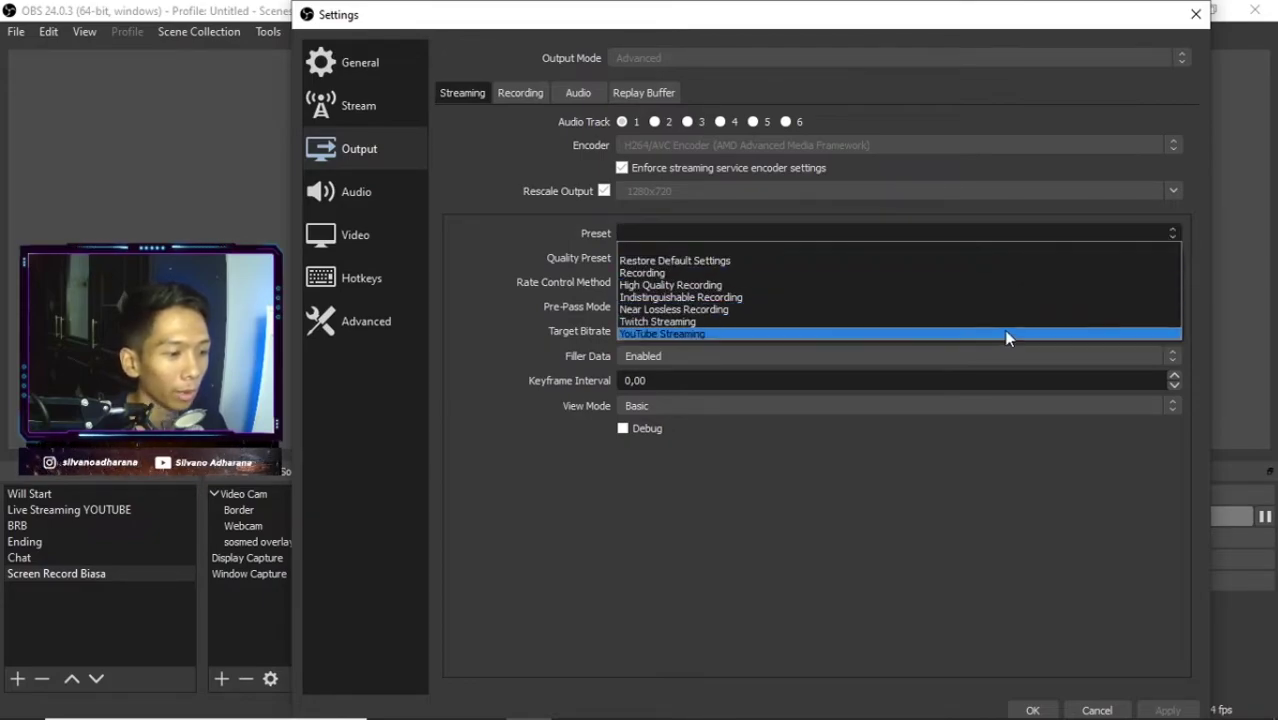
left_click(640, 248)
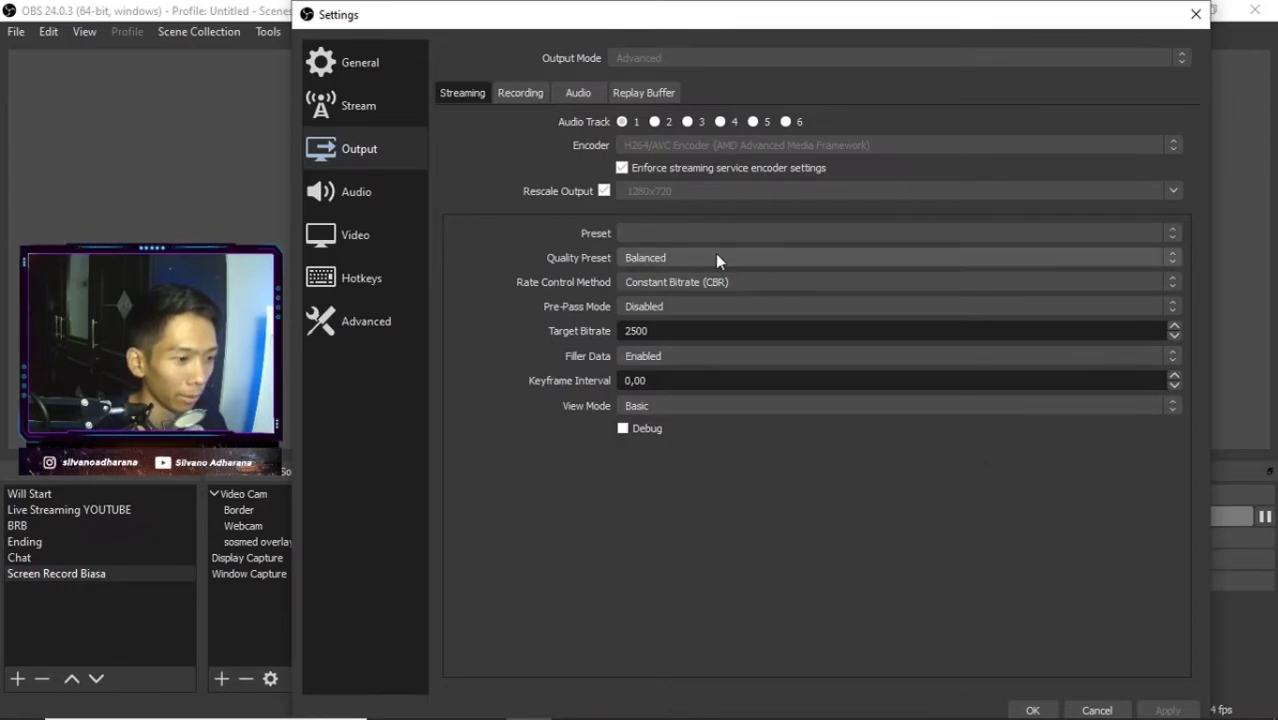
left_click(1043, 257)
left_click(797, 287)
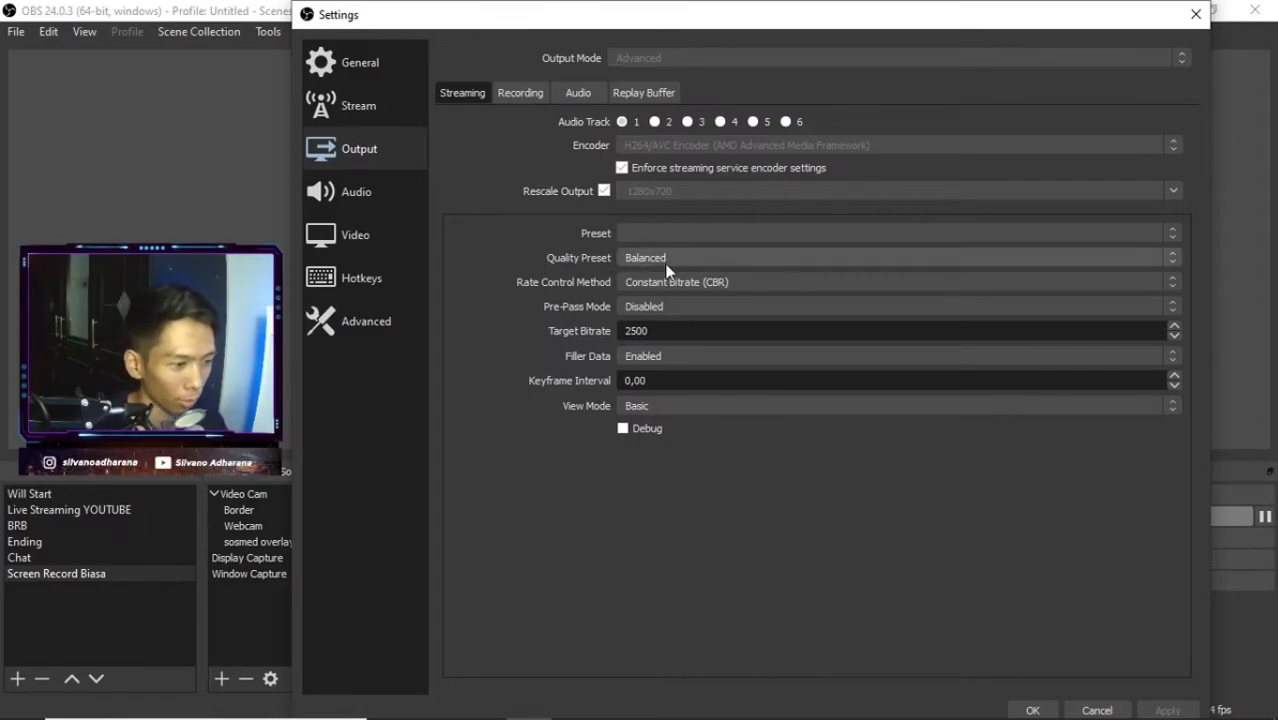
Step: Keep the streaming rate control method at Constant Bitrate (CBR) and set Pre-Pass Mode to Disabled
left_click(765, 281)
key("Escape")
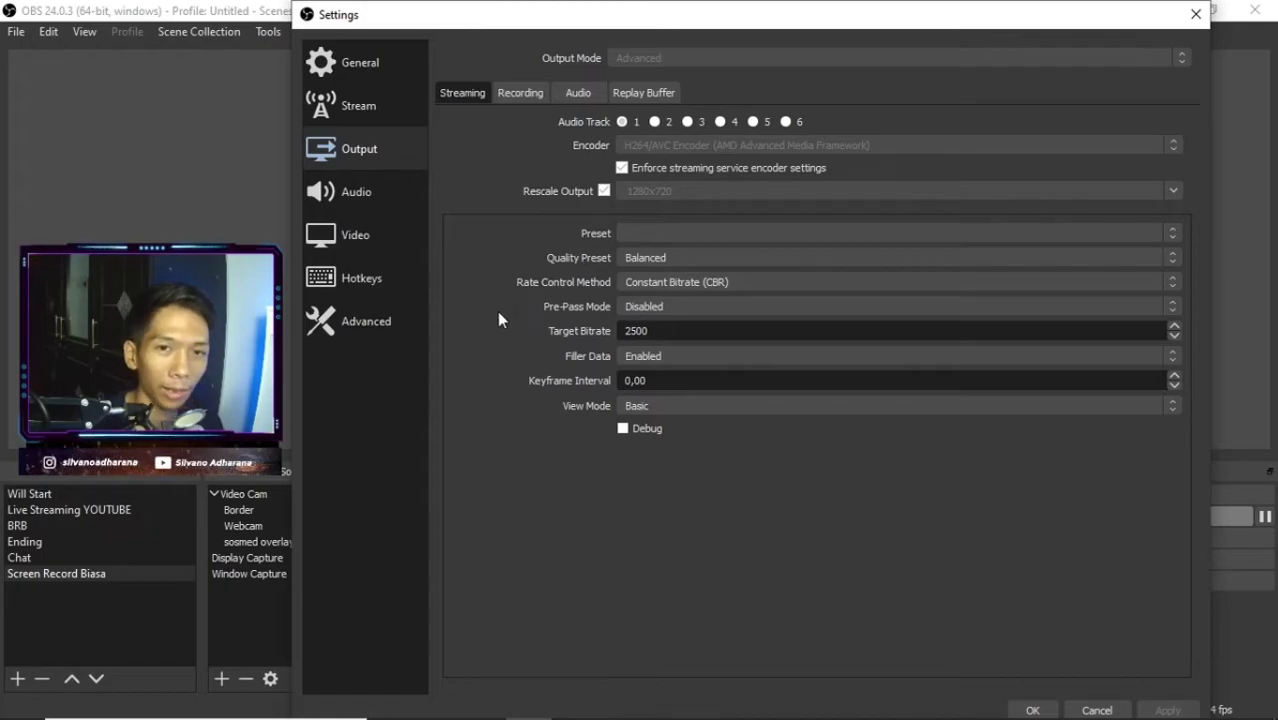
left_click(673, 308)
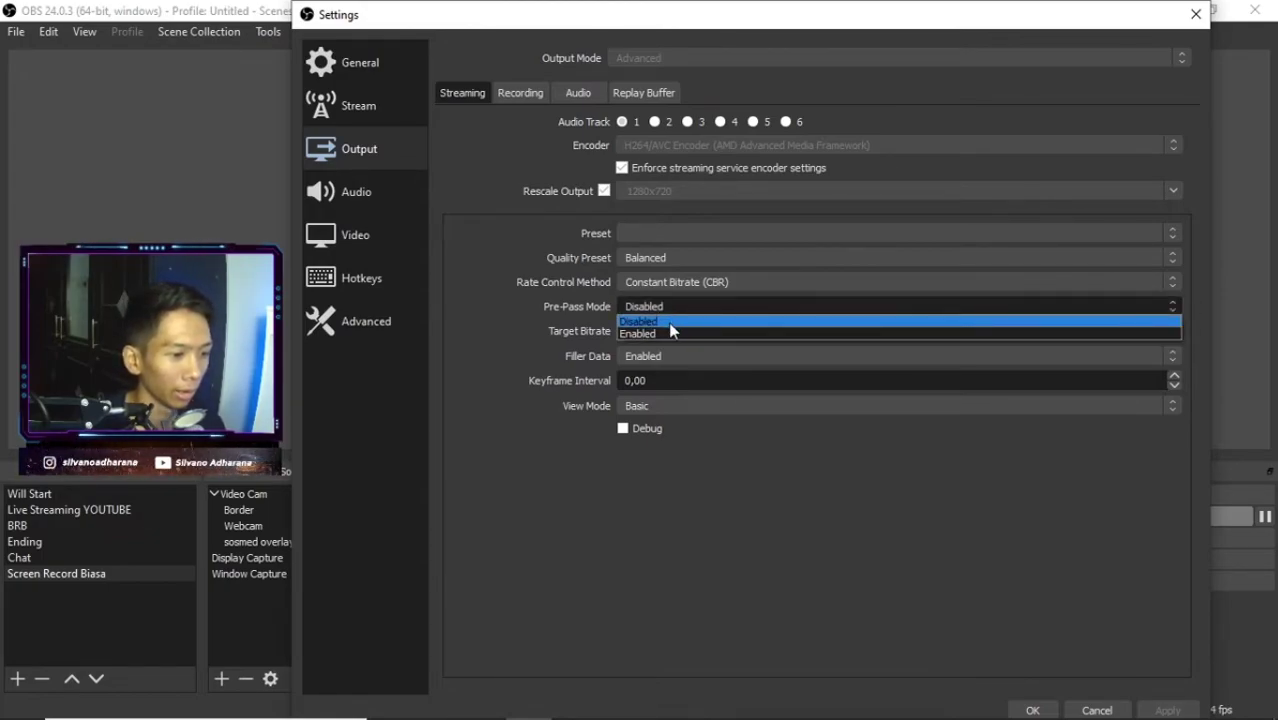
left_click(668, 321)
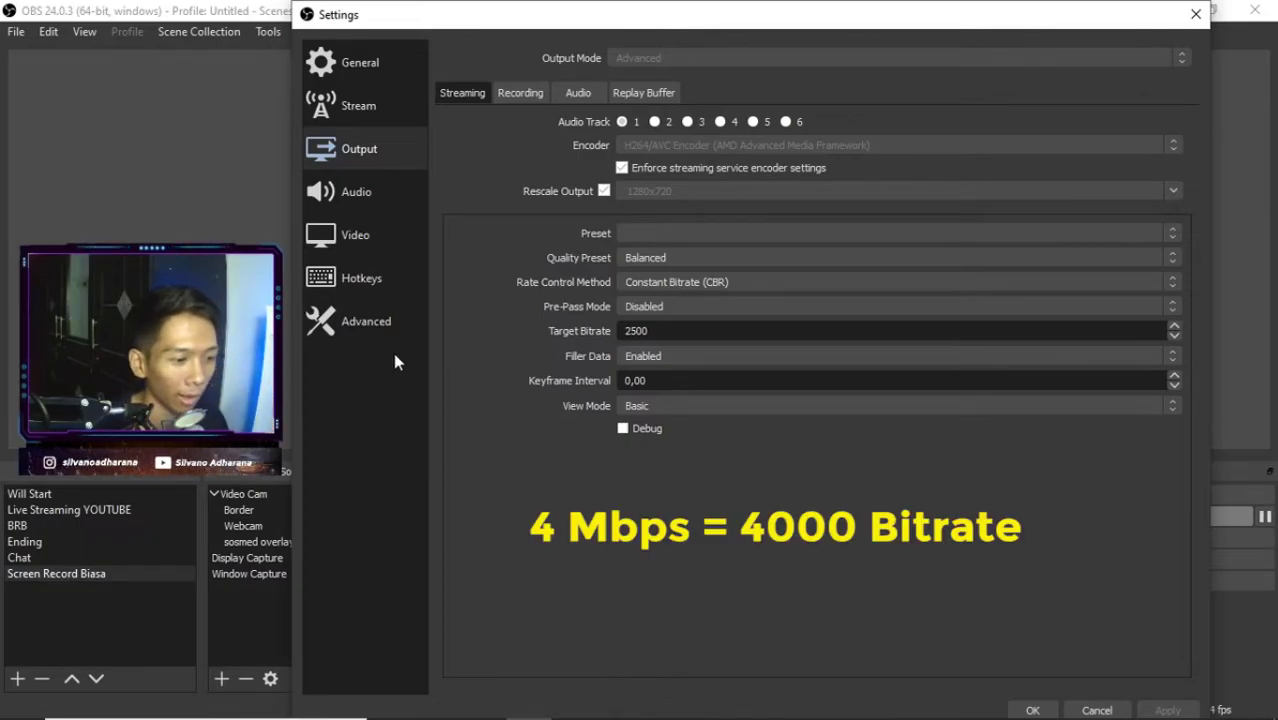
Step: Set the streaming encoder's target bitrate to 4000
double_click(697, 331)
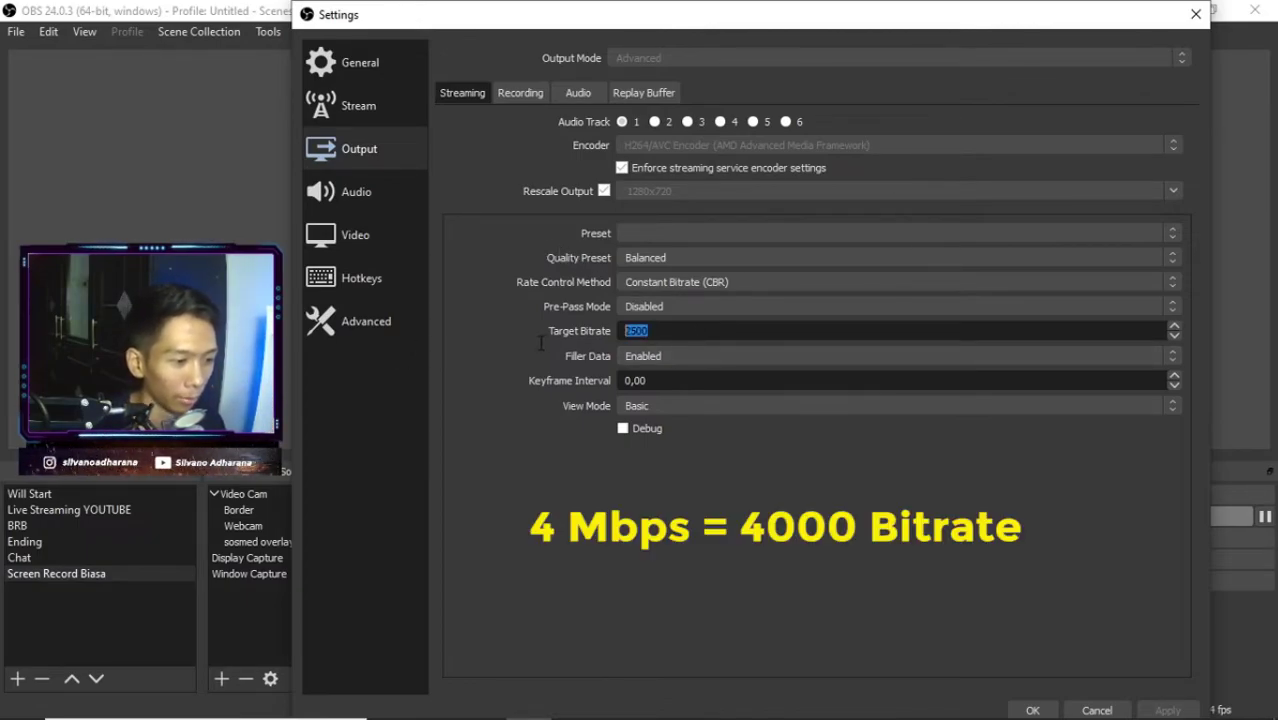
type("4000")
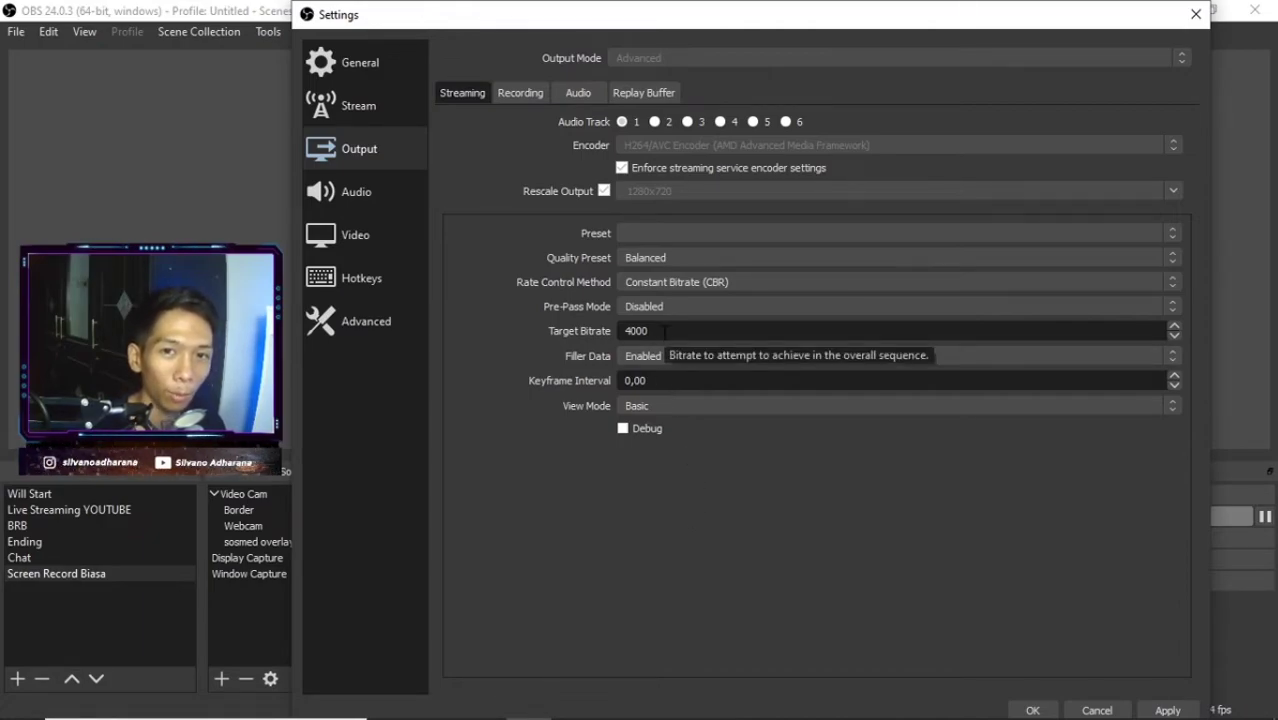
Step: Set the streaming encoder's target bitrate to 2500
left_click_drag(664, 330, 518, 365)
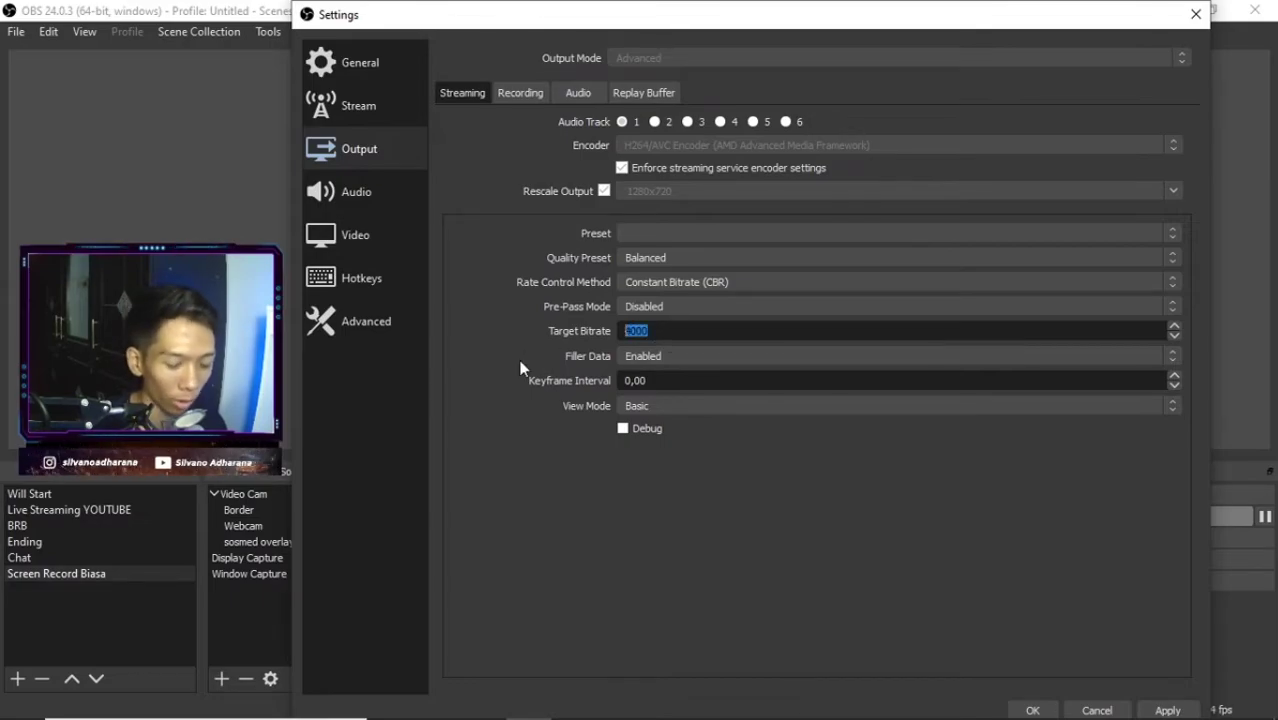
type("2500")
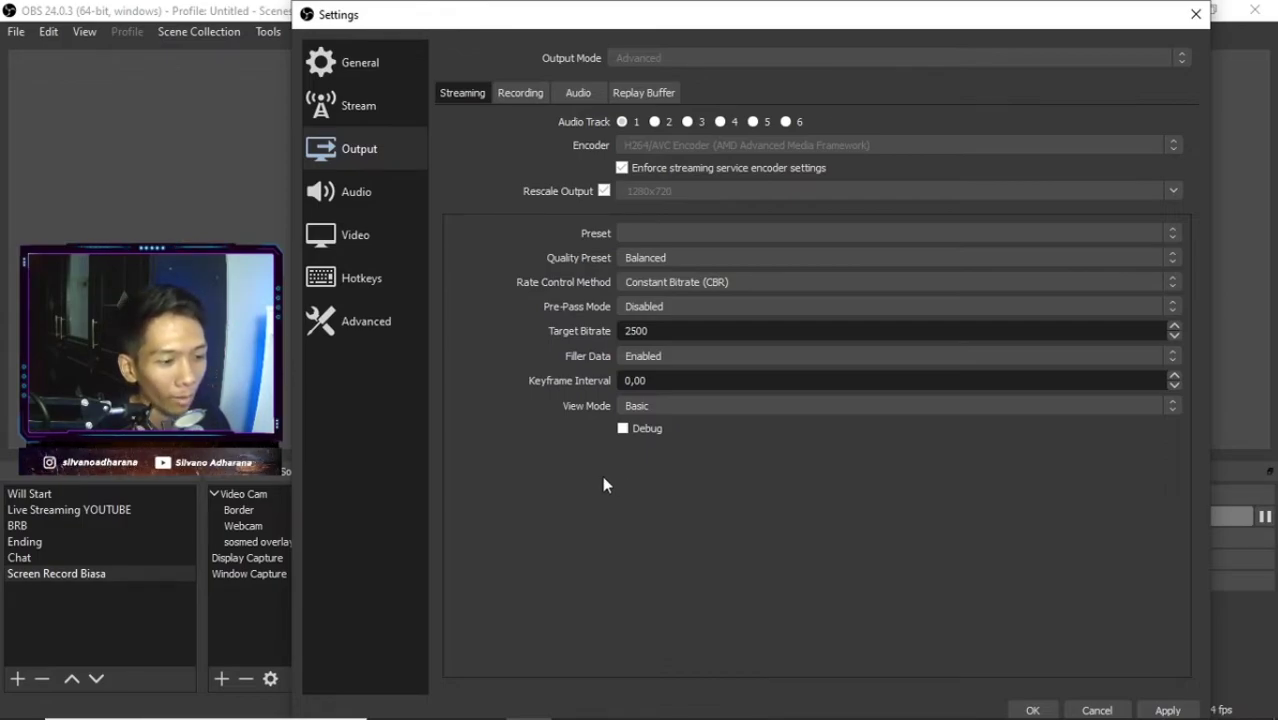
Step: Set the streaming encoder's Filler Data to Enabled and its View Mode to Basic
left_click(856, 361)
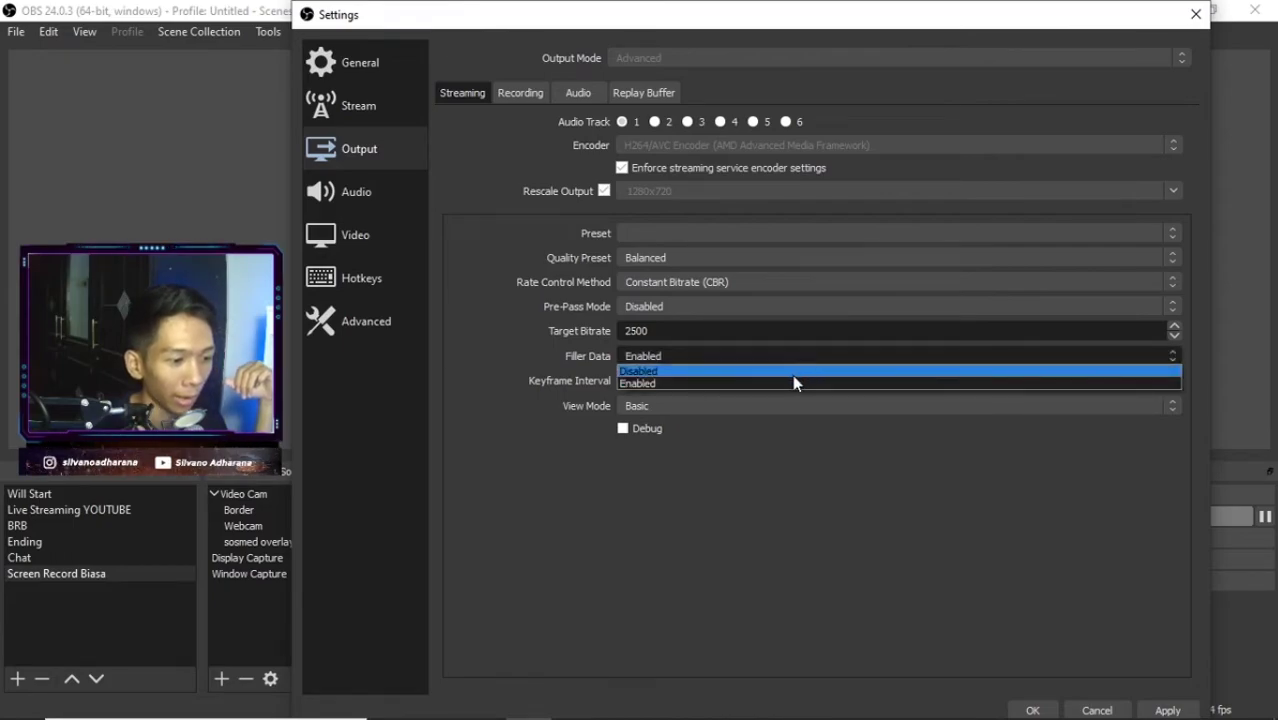
left_click(794, 383)
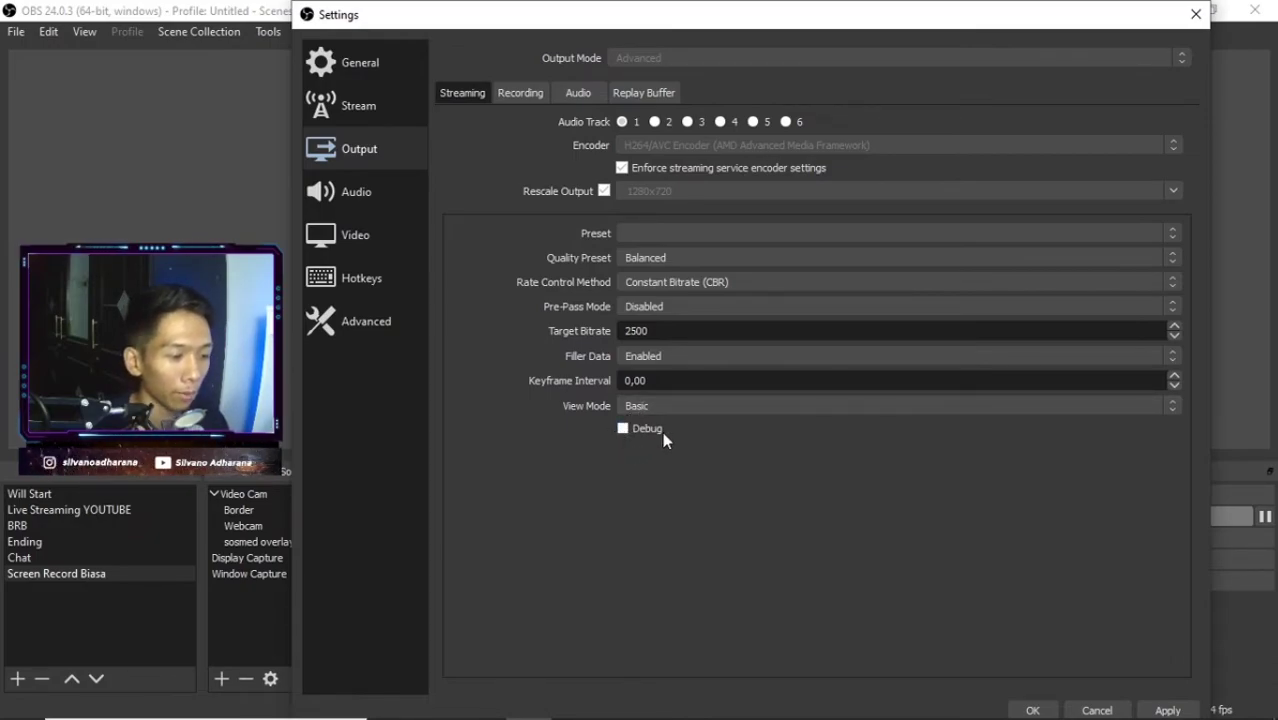
left_click(679, 406)
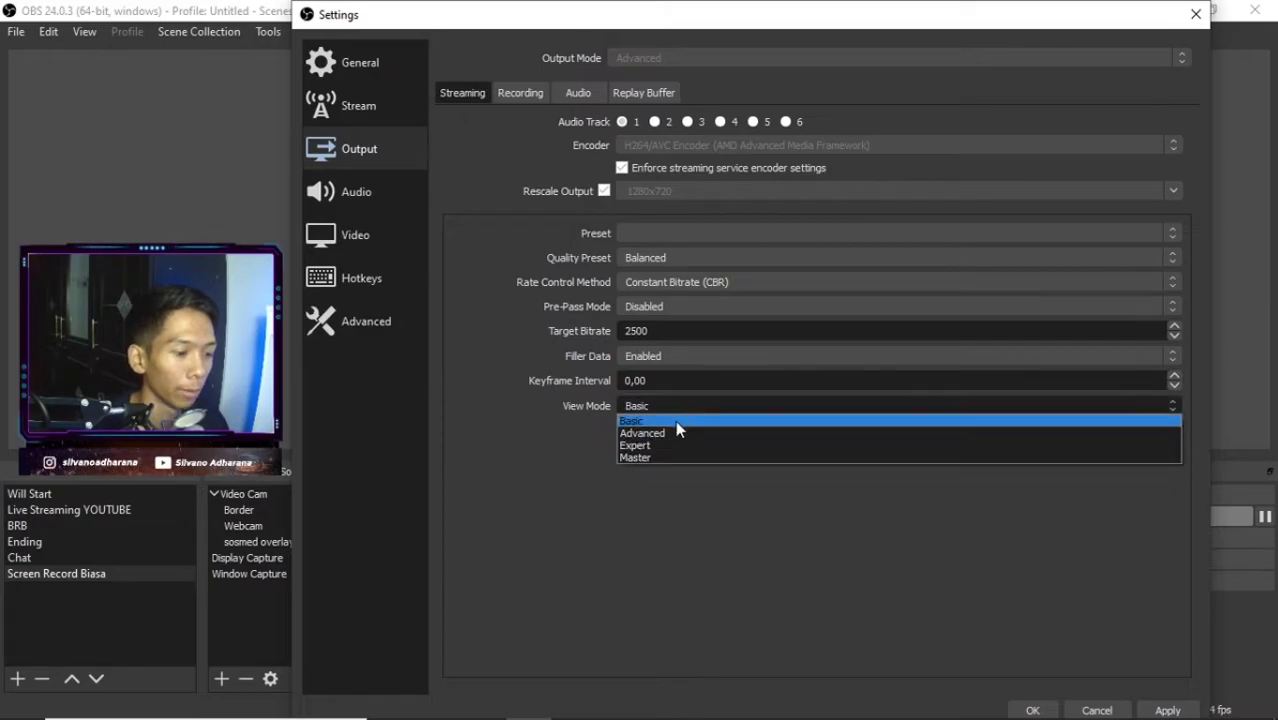
left_click(675, 420)
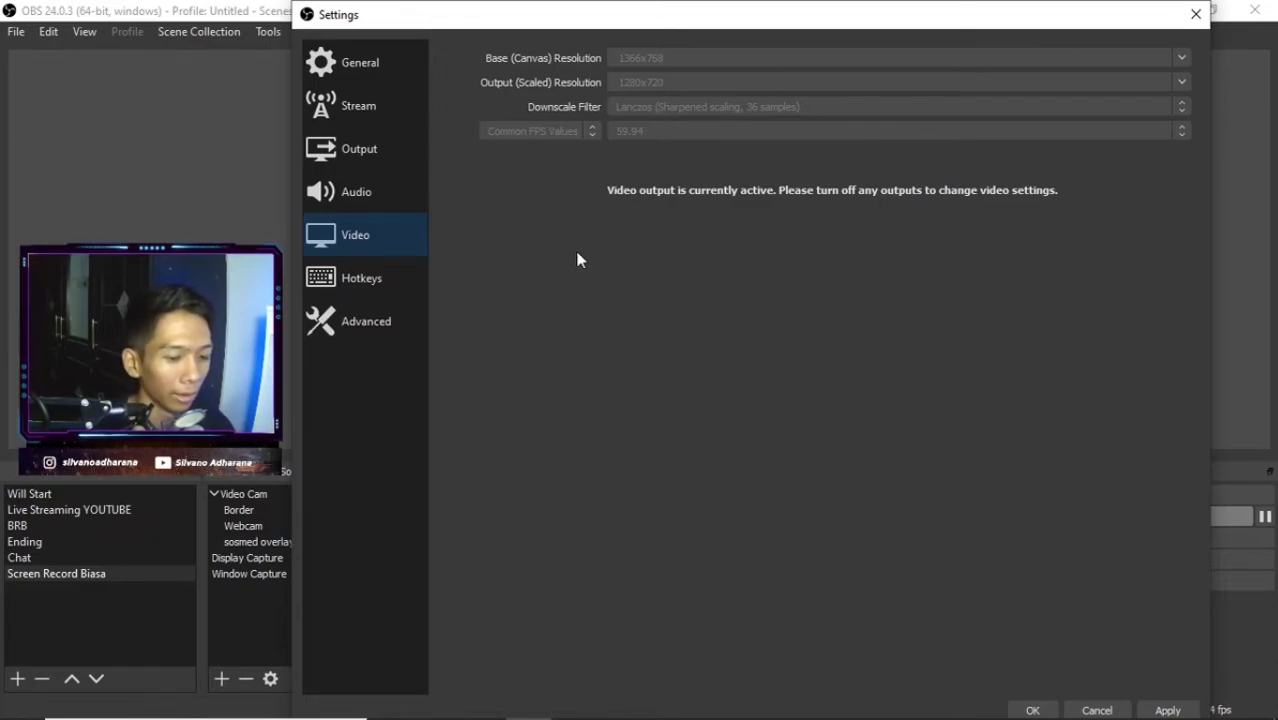
Step: Apply the changed settings and close the settings window
left_click_drag(646, 17, 613, 8)
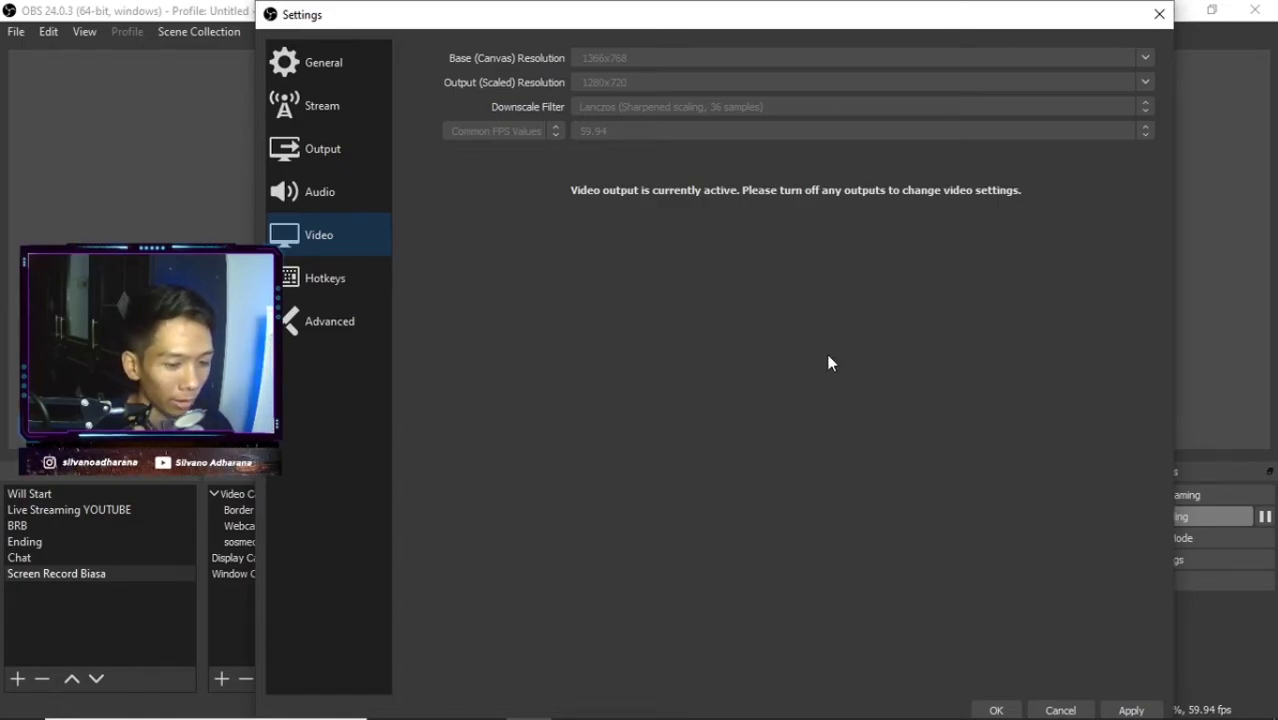
left_click(1148, 708)
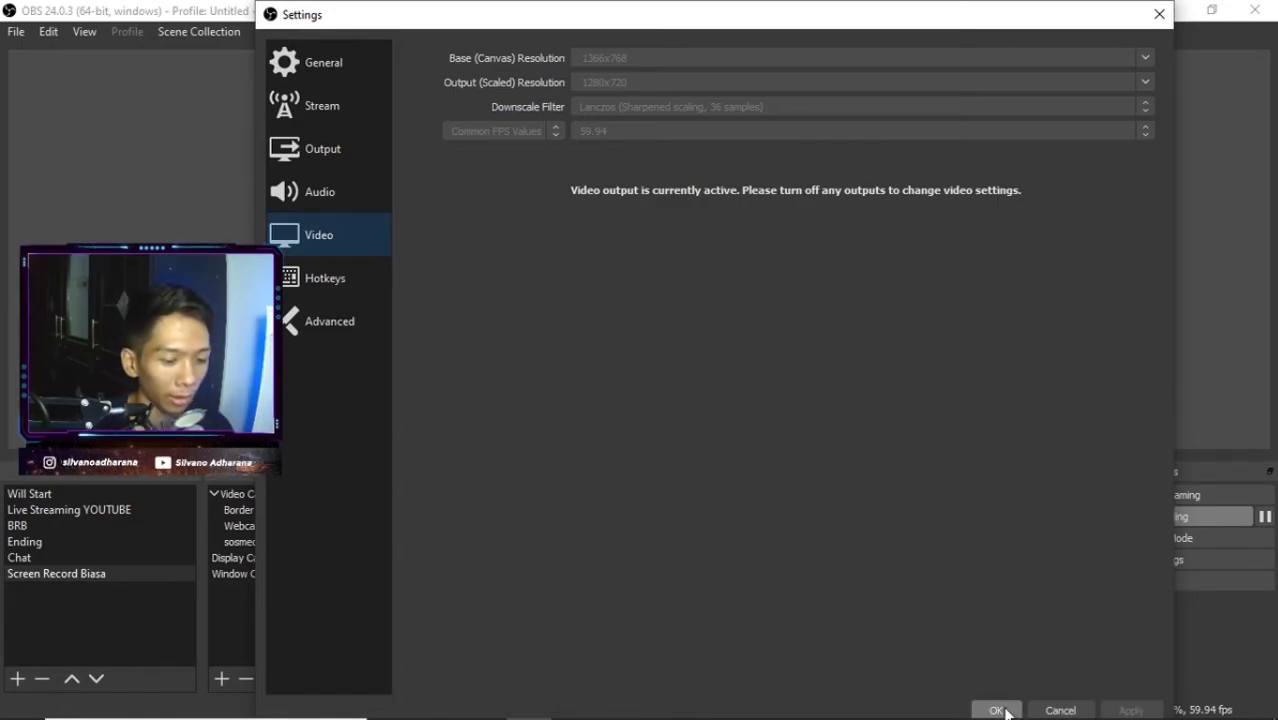
left_click(996, 710)
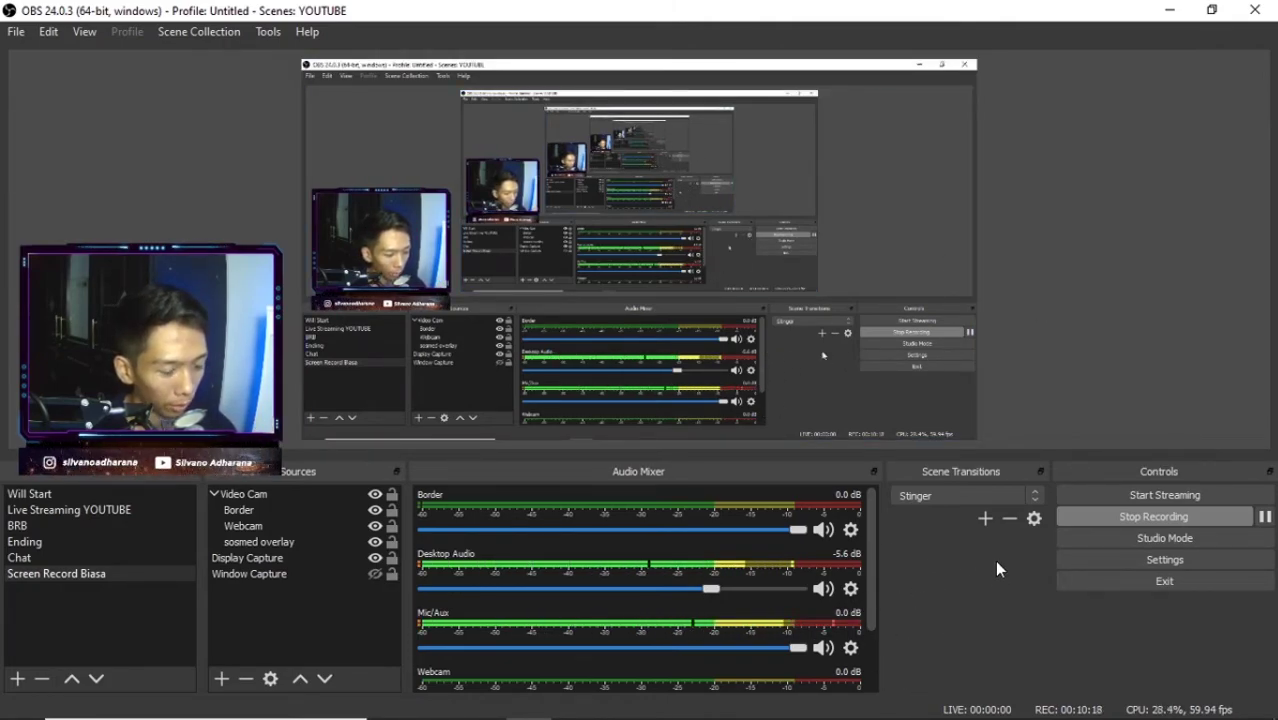
Step: Open the Advanced Audio Properties from Desktop Audio and move the window so the source names are readable
left_click(851, 589)
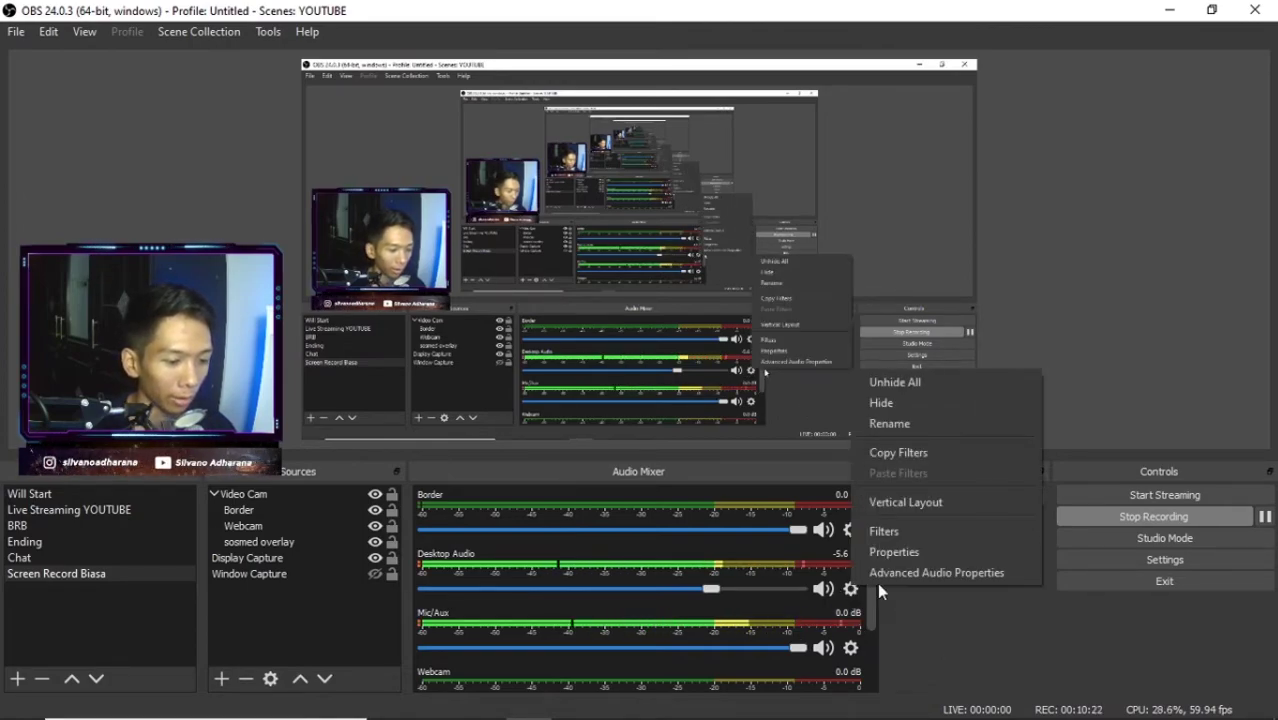
left_click(893, 574)
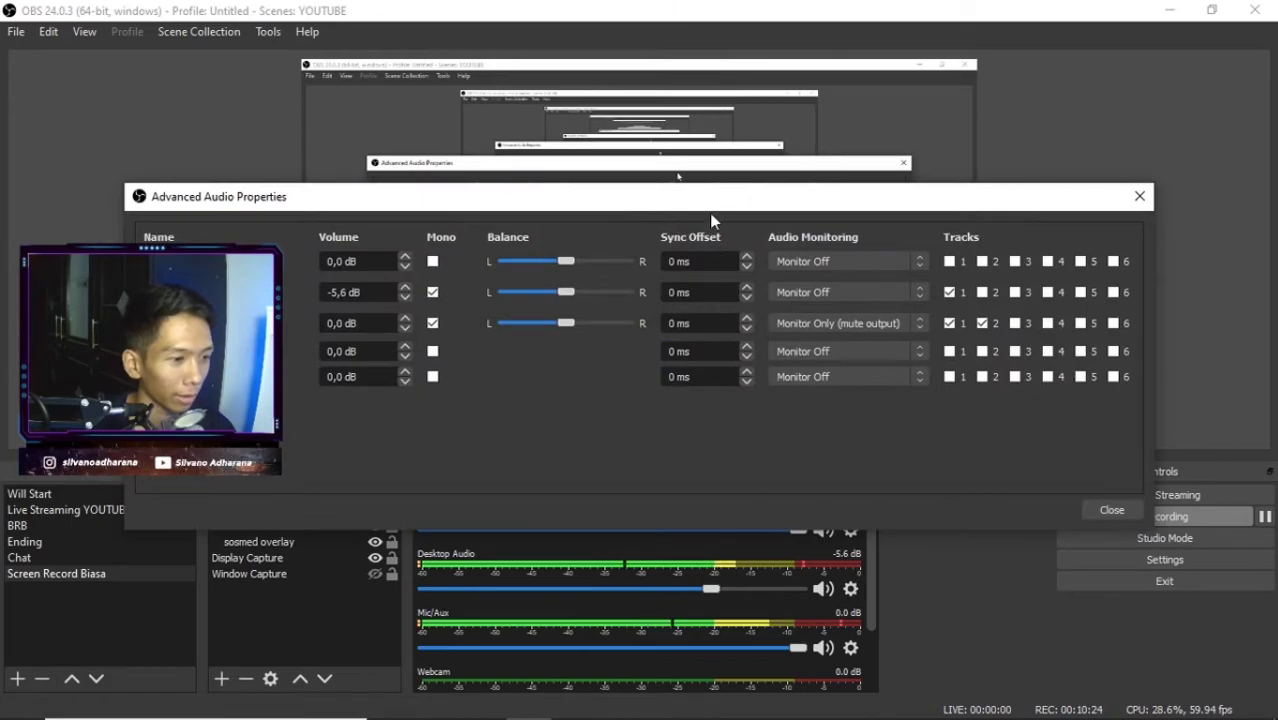
left_click_drag(723, 196, 777, 30)
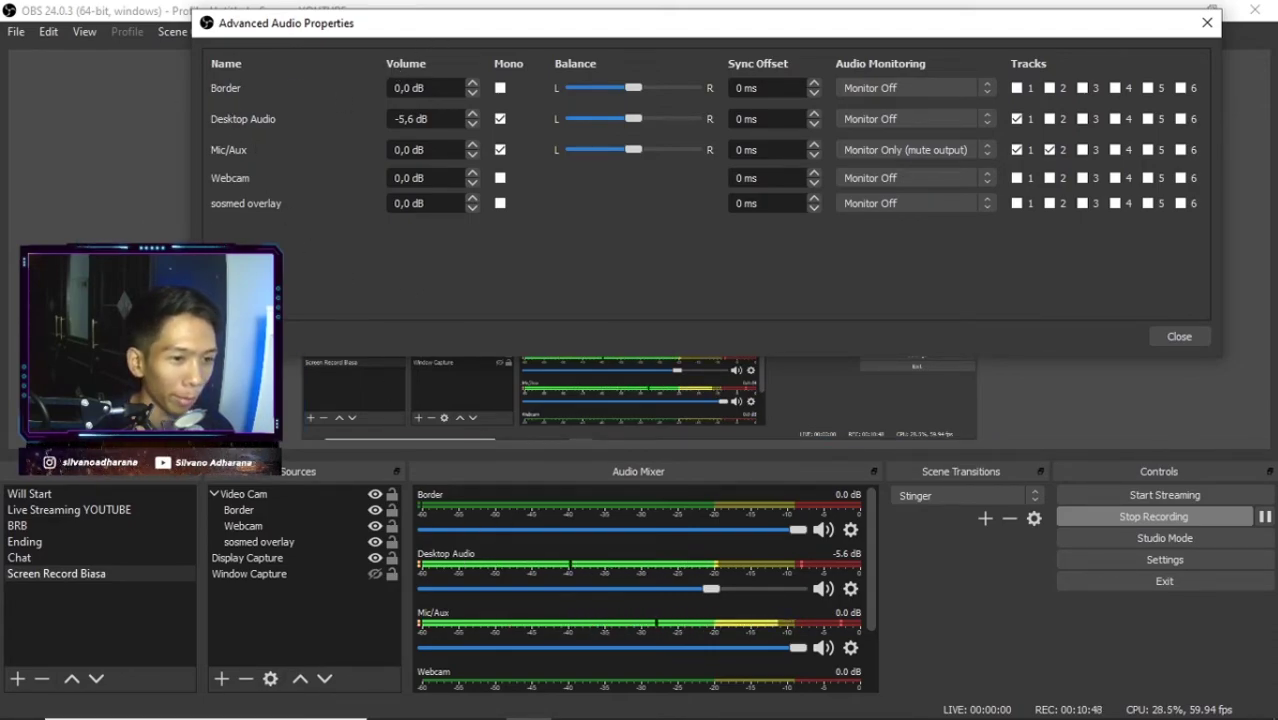
Step: Enable audio tracks 1 through 6 for the Border source
left_click(1016, 88)
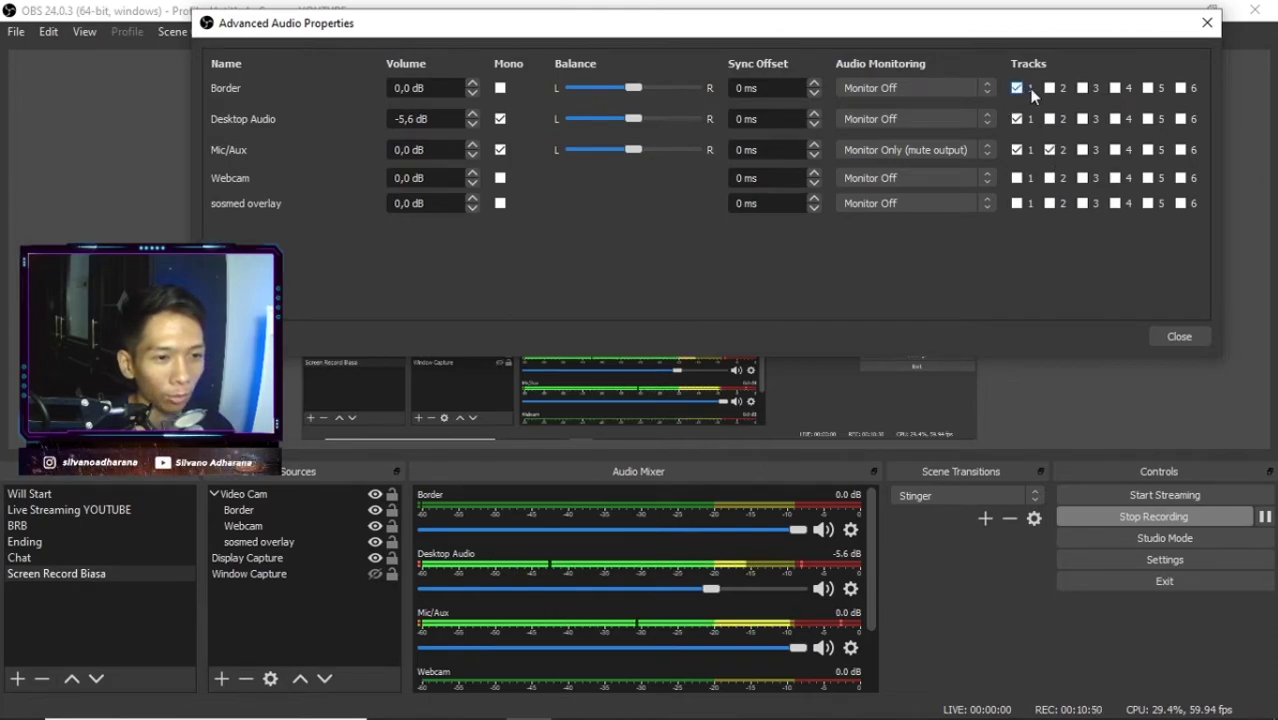
left_click(1049, 88)
left_click(1082, 88)
left_click(1115, 88)
left_click(1148, 88)
left_click(1181, 88)
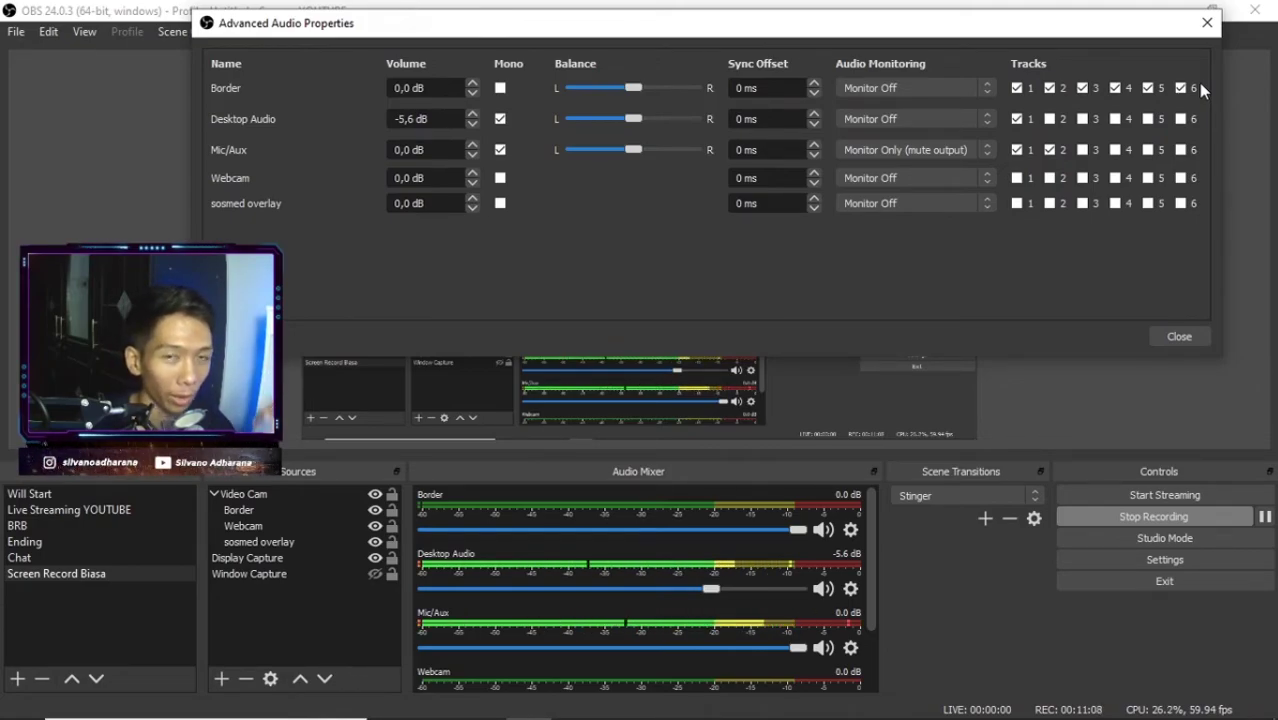
Step: Disable audio tracks 6 through 1 for the Border source and close the Advanced Audio Properties
left_click(1181, 88)
left_click(1148, 88)
left_click(1115, 88)
left_click(1082, 88)
left_click(1049, 88)
left_click(1017, 88)
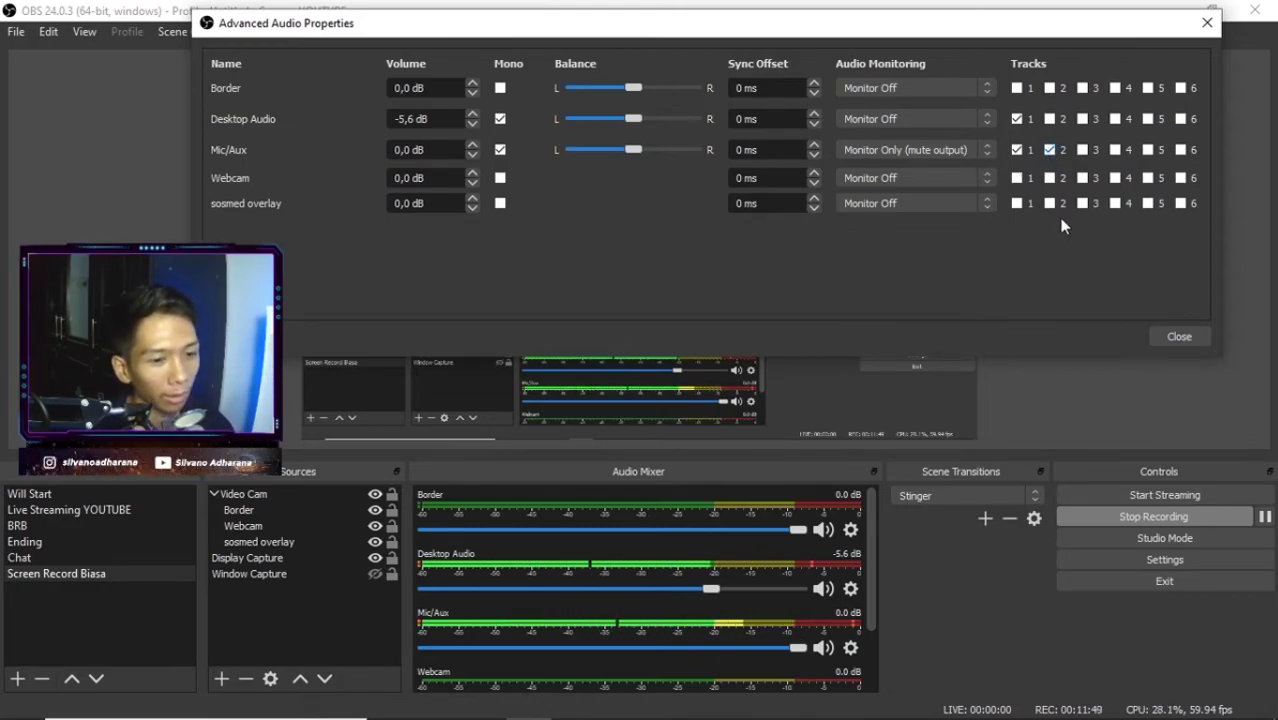
left_click(1172, 332)
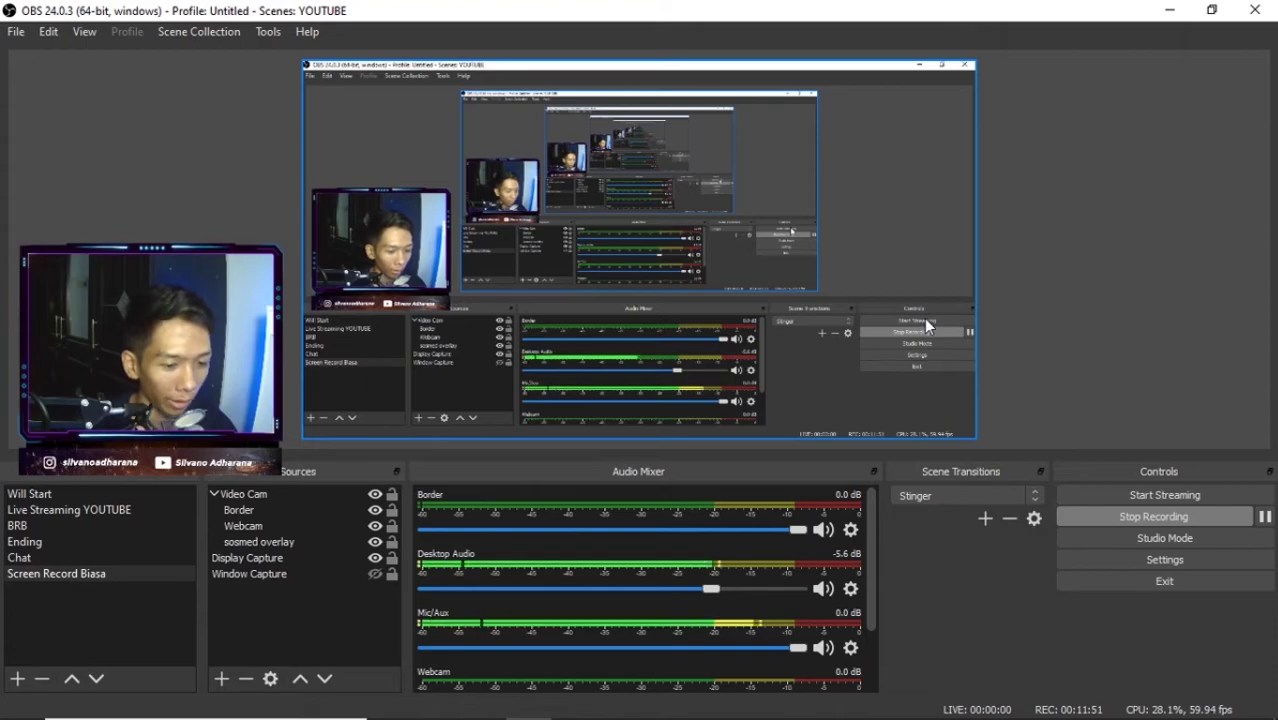